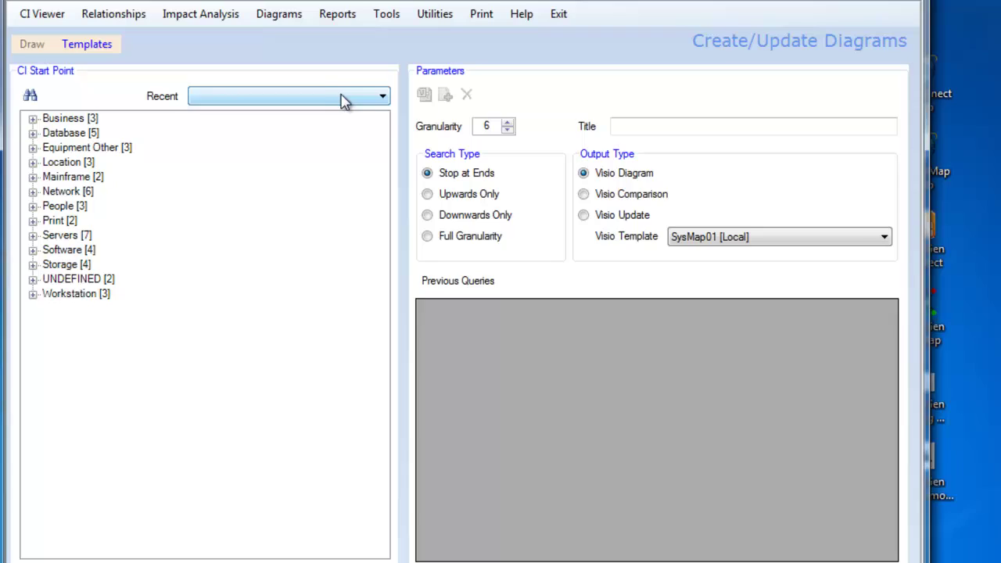
- Generate a Visio diagram titled "Servcie Impact" from the recently used SVRWIN001 server as the start point
left_click(317, 88)
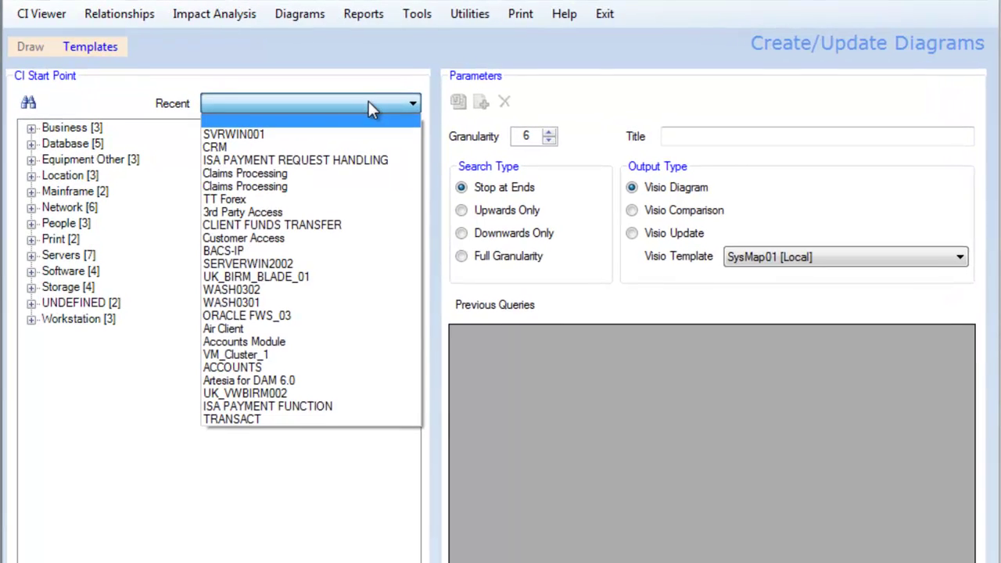
left_click(339, 138)
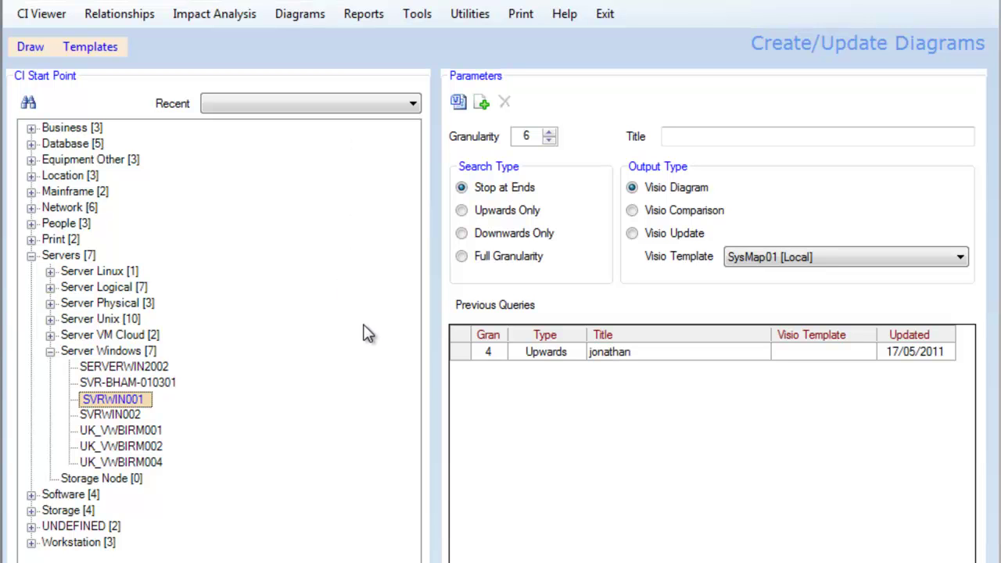
left_click(684, 137)
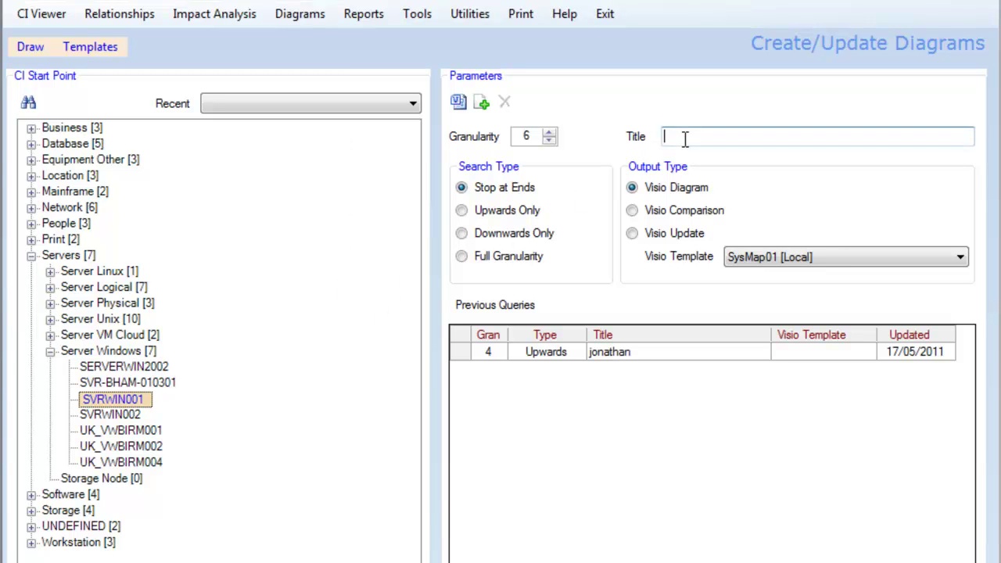
type("Service Impact")
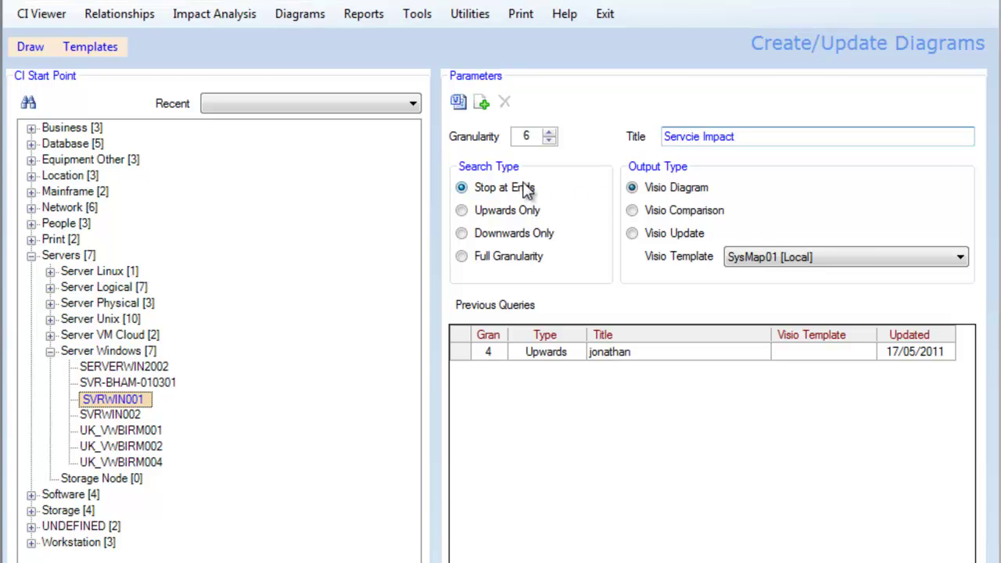
left_click(460, 104)
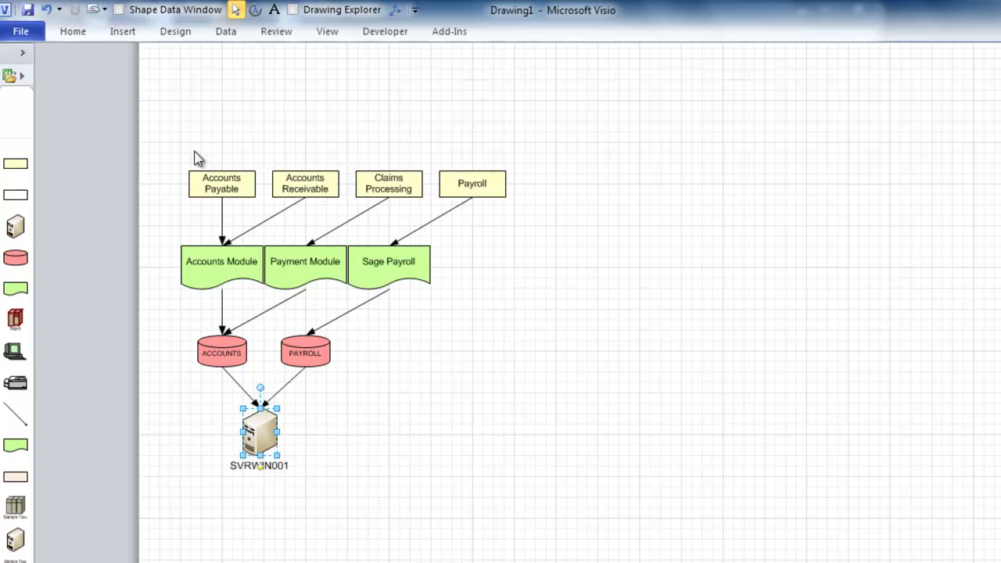
- Return to AssetGen SysMap and load the Server Win001 Impact Diagram template into the diagram parameters
left_click(119, 10)
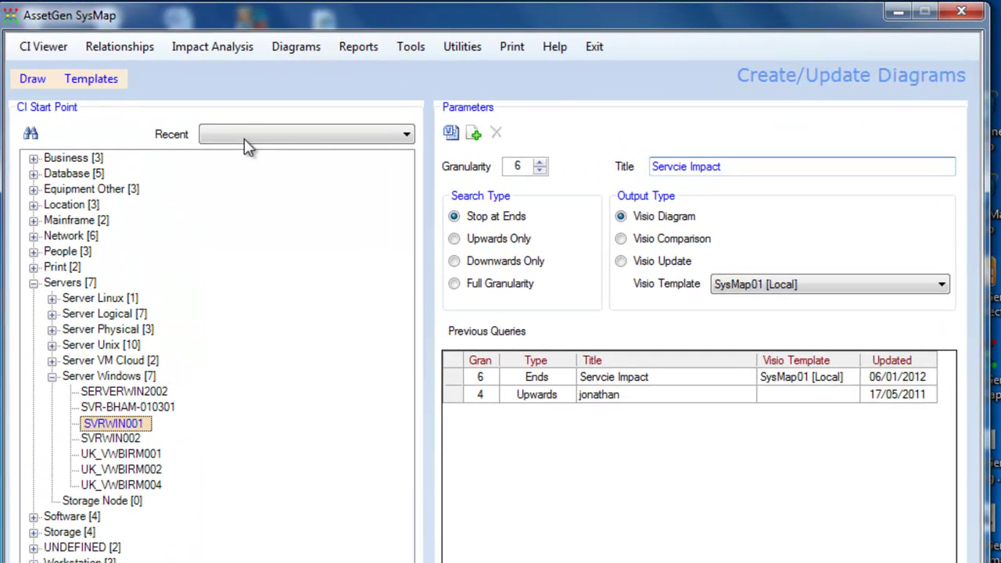
left_click(101, 83)
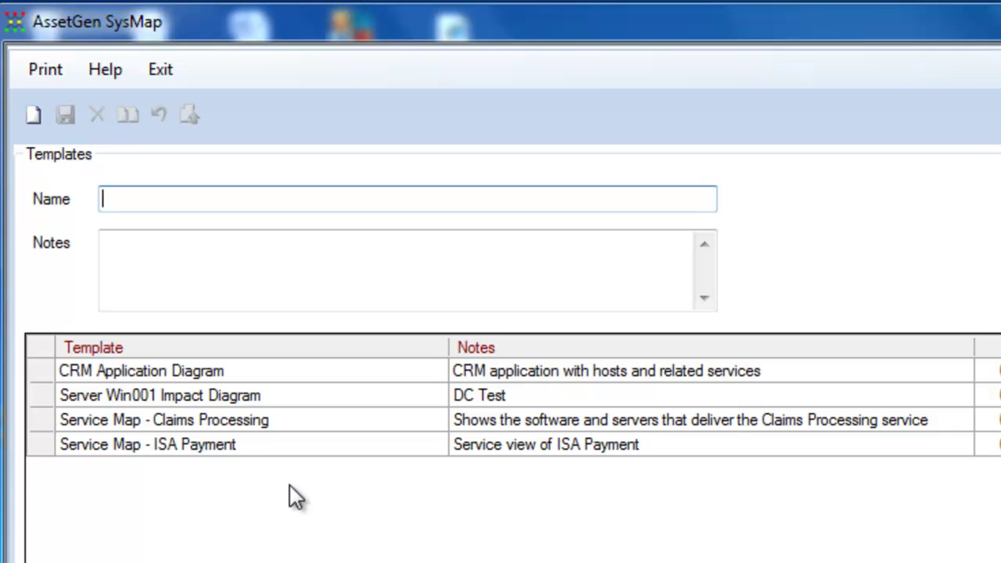
left_click(296, 397)
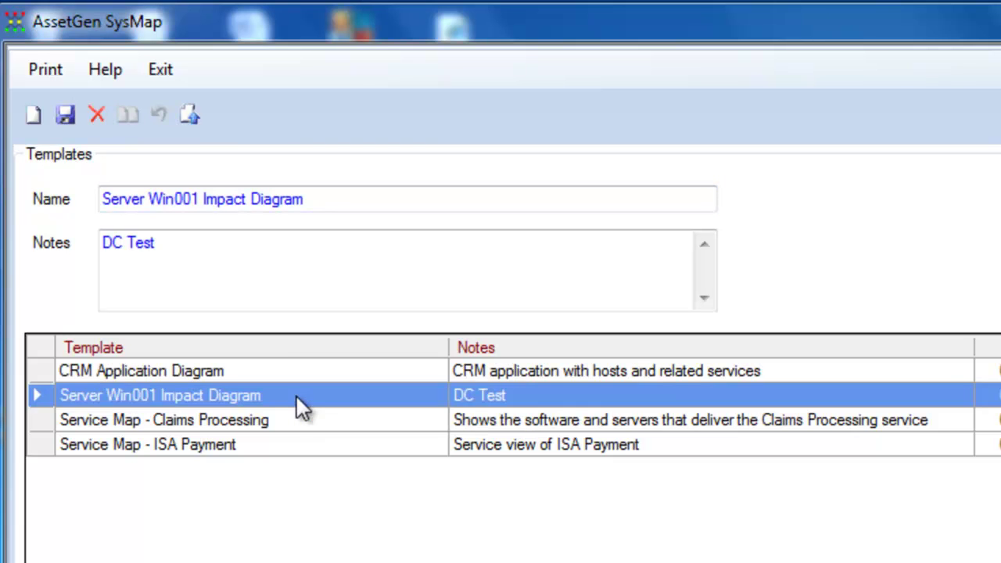
left_click(190, 115)
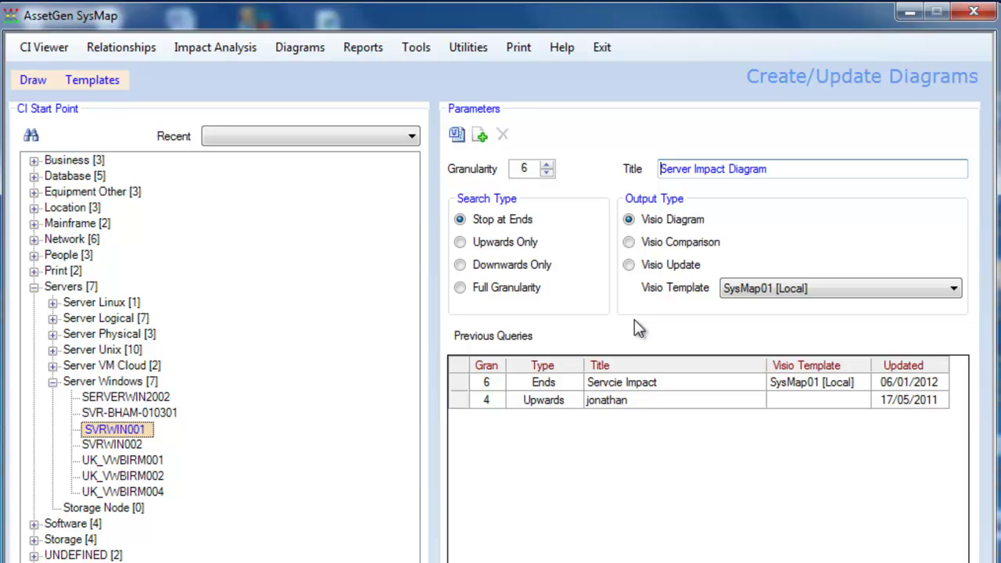
- Run the CI and relationship data export with the Services Listing template, expanding its Service attributes for review
left_click(474, 47)
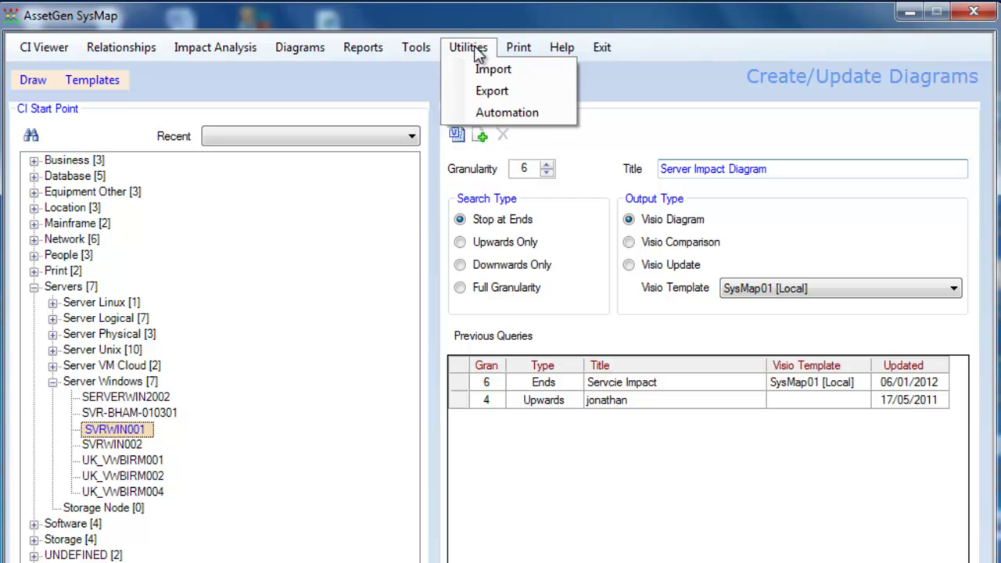
left_click(493, 93)
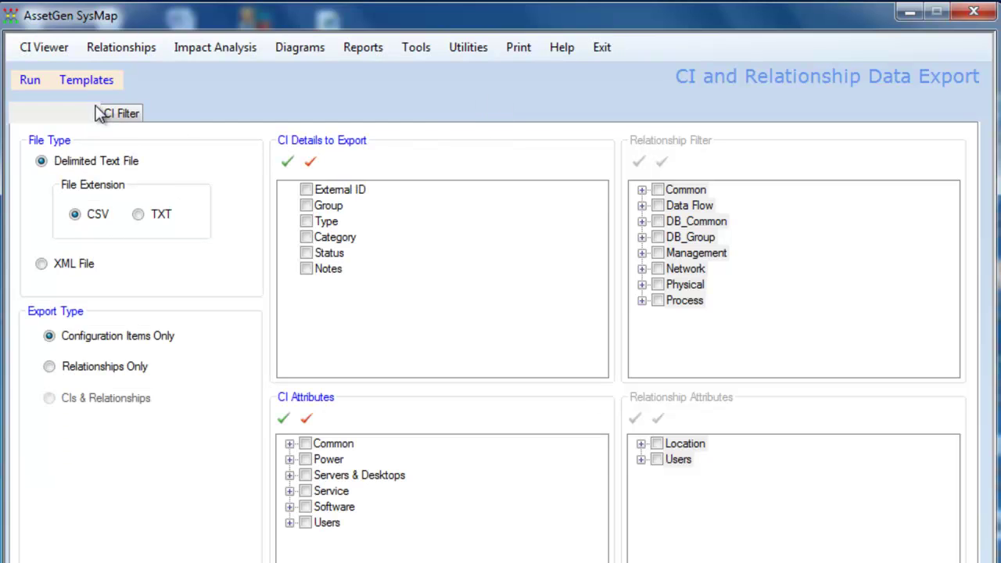
left_click(100, 82)
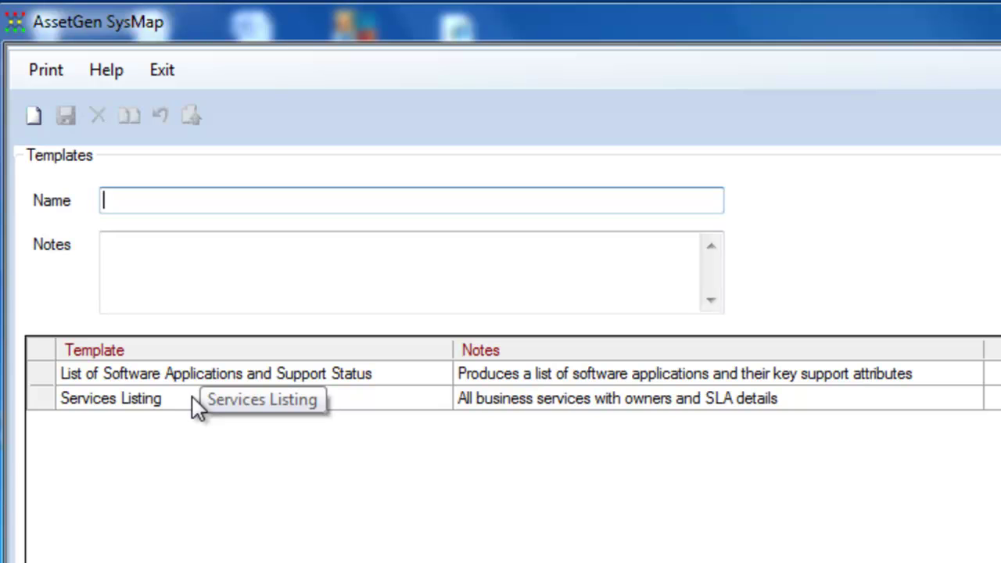
left_click(193, 397)
left_click(192, 118)
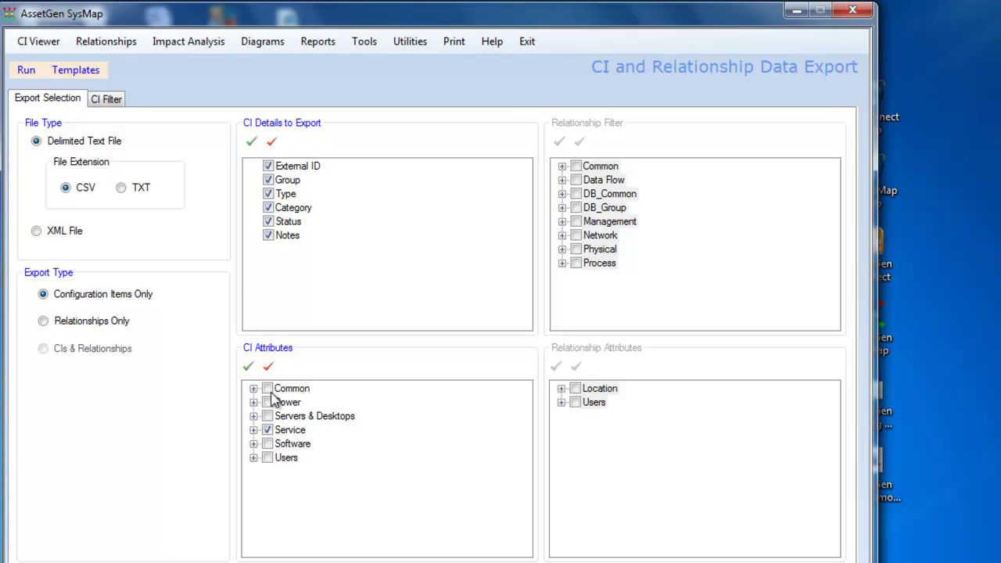
left_click(253, 430)
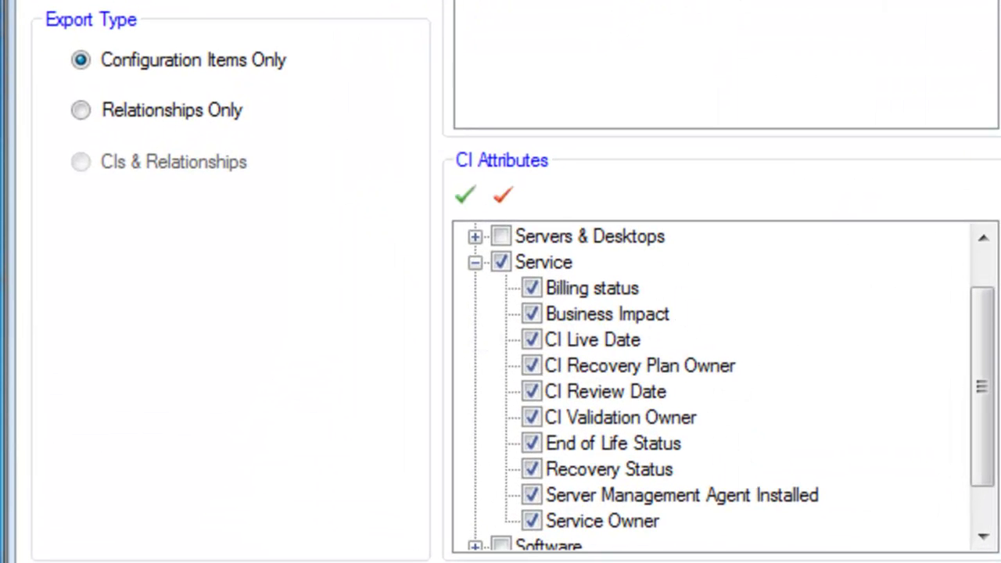
left_click(26, 71)
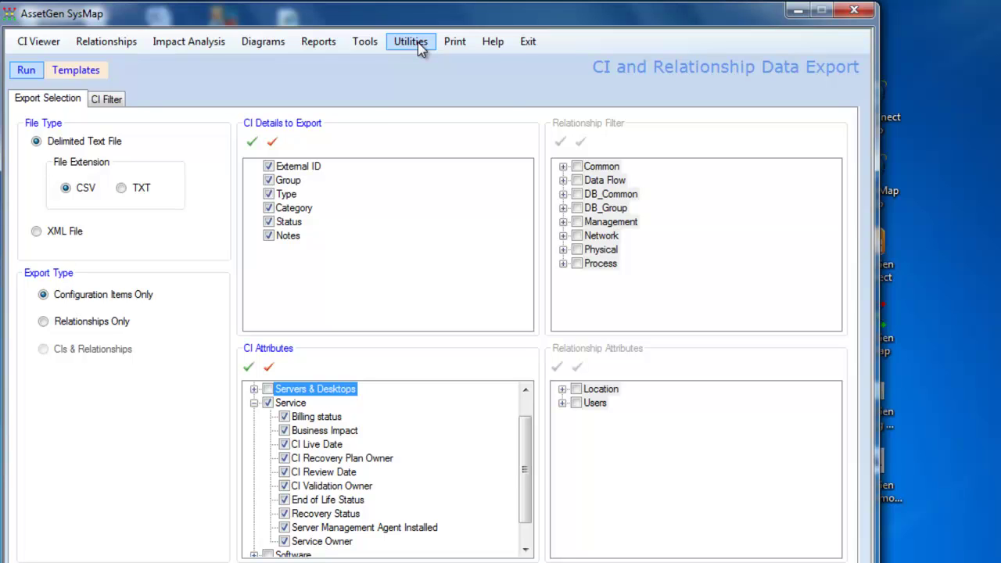
- Open the automation files and examine the Claims Processing and Services Listing entries of the Service Map and Service Listing Update scheduler file
left_click(419, 47)
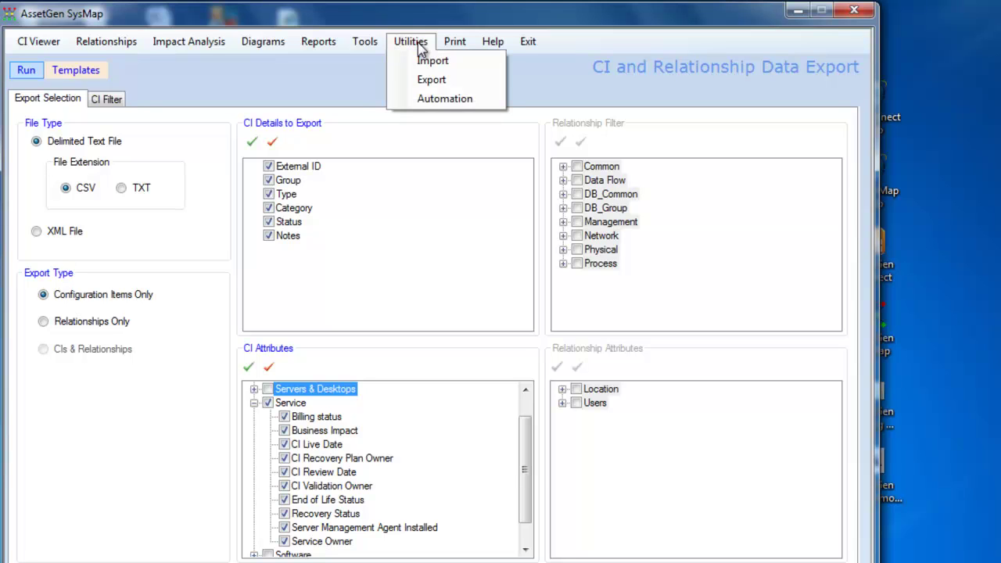
left_click(435, 101)
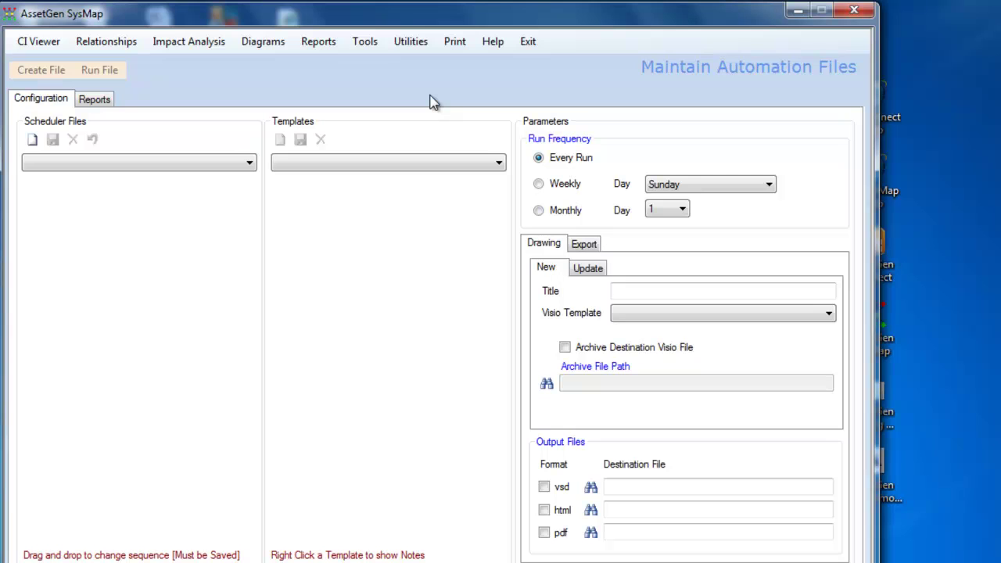
left_click(251, 163)
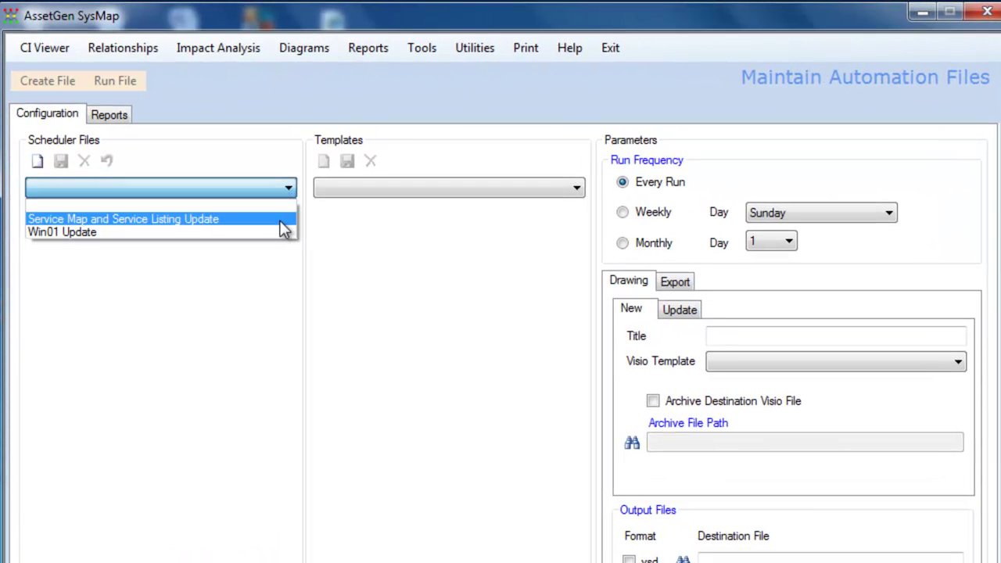
left_click(283, 226)
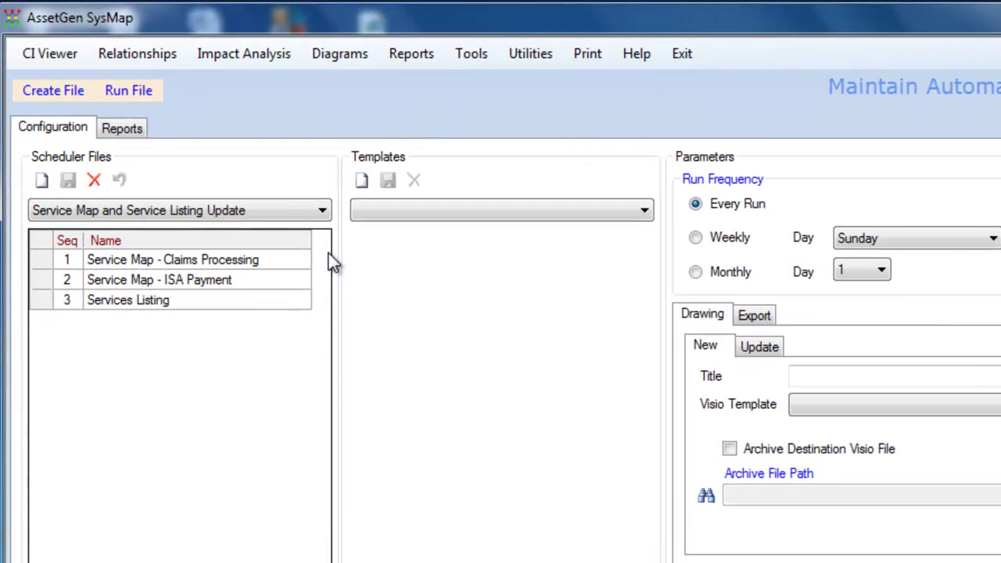
left_click(226, 266)
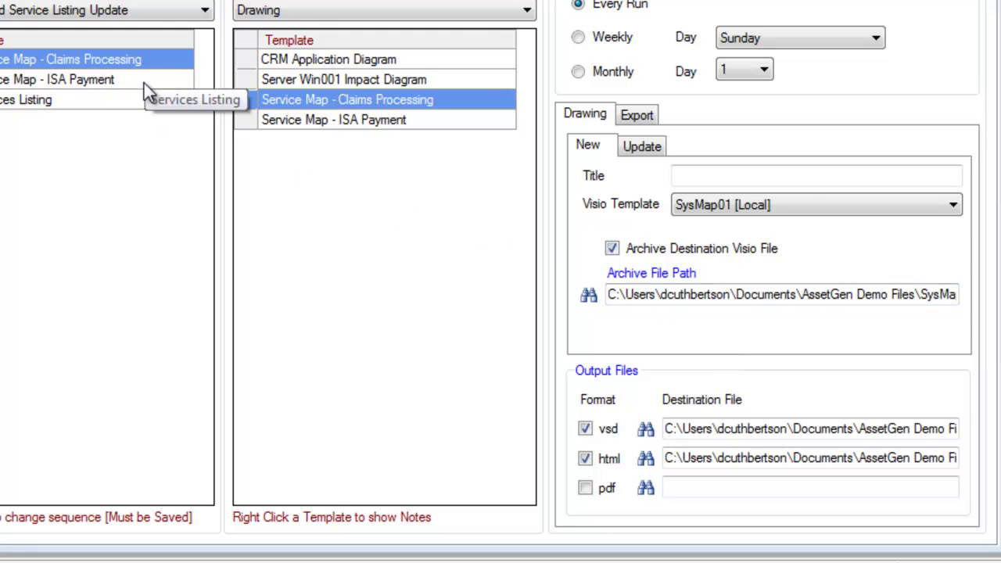
left_click(71, 101)
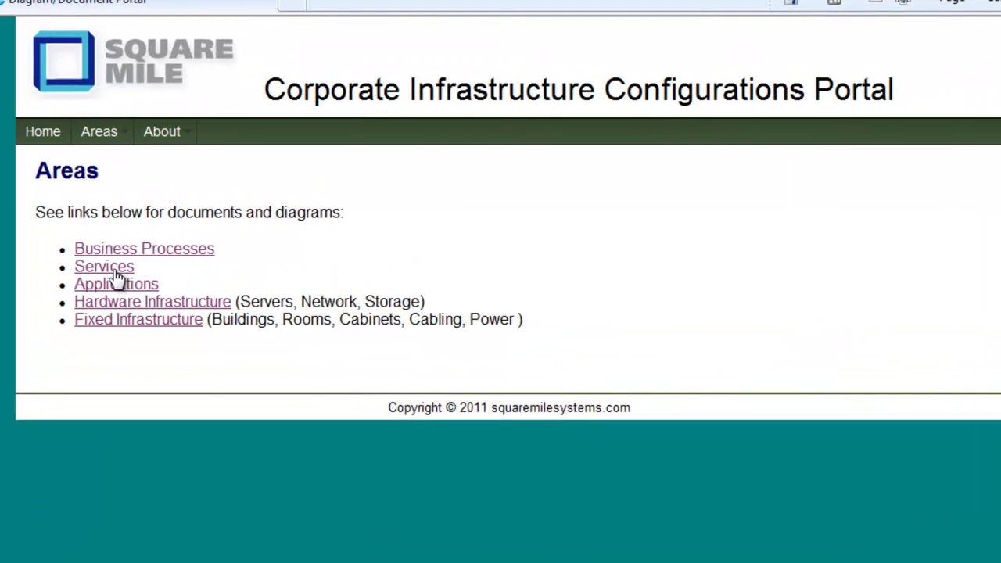
- In the browser's infrastructure portal, open the Claims Processing service map from Services and show the CRM application's shape details
left_click(114, 271)
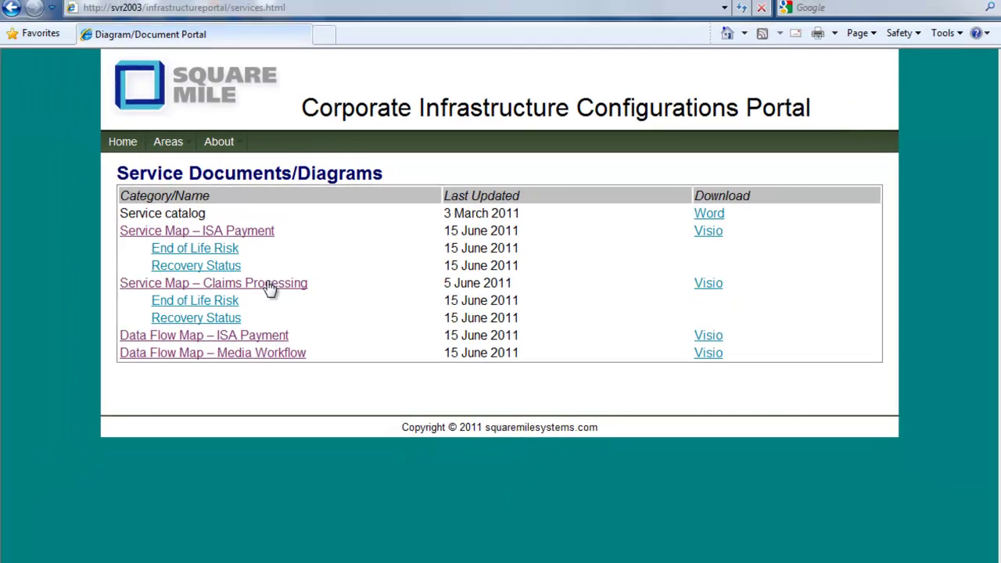
left_click(225, 309)
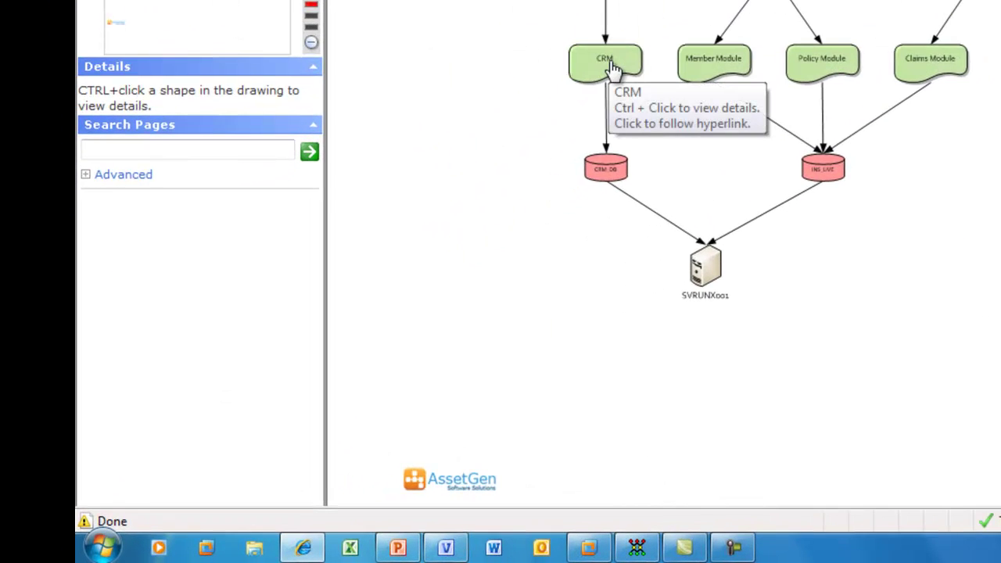
left_click(613, 69, "ctrl")
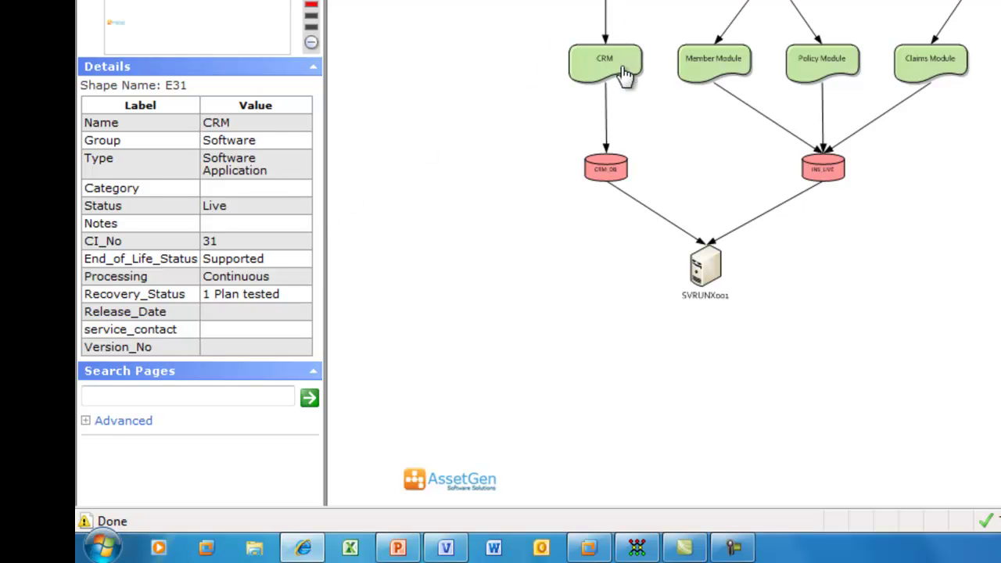
- Run a Dependancies search from the CRM_DB database on the service map with Servers as the end point group
left_click(609, 177)
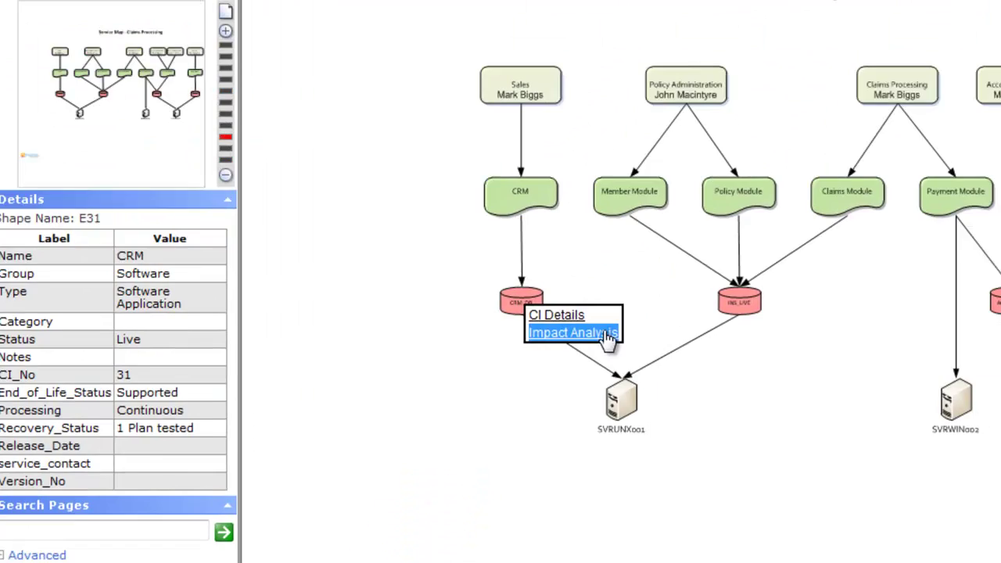
left_click(693, 202)
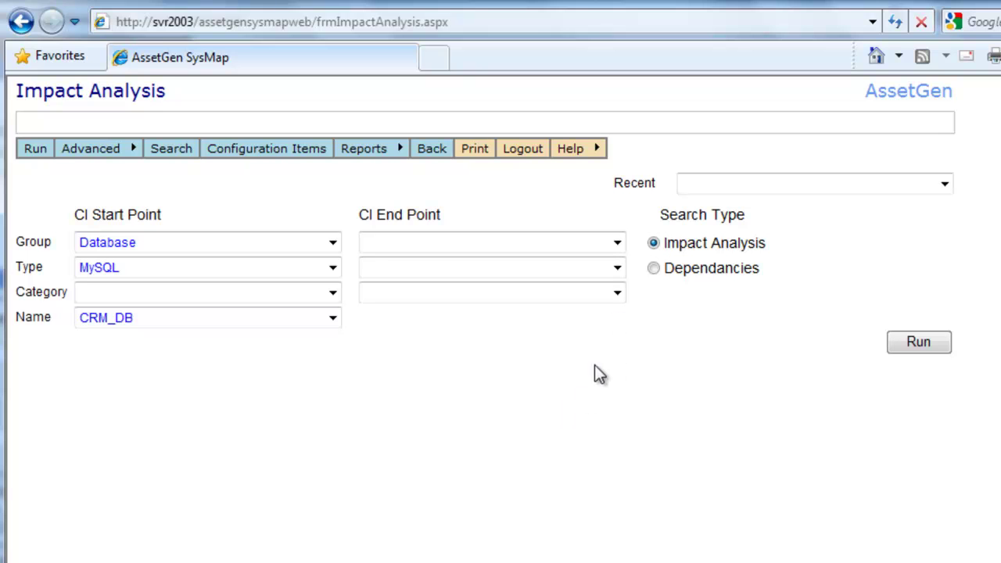
left_click(654, 269)
left_click(617, 243)
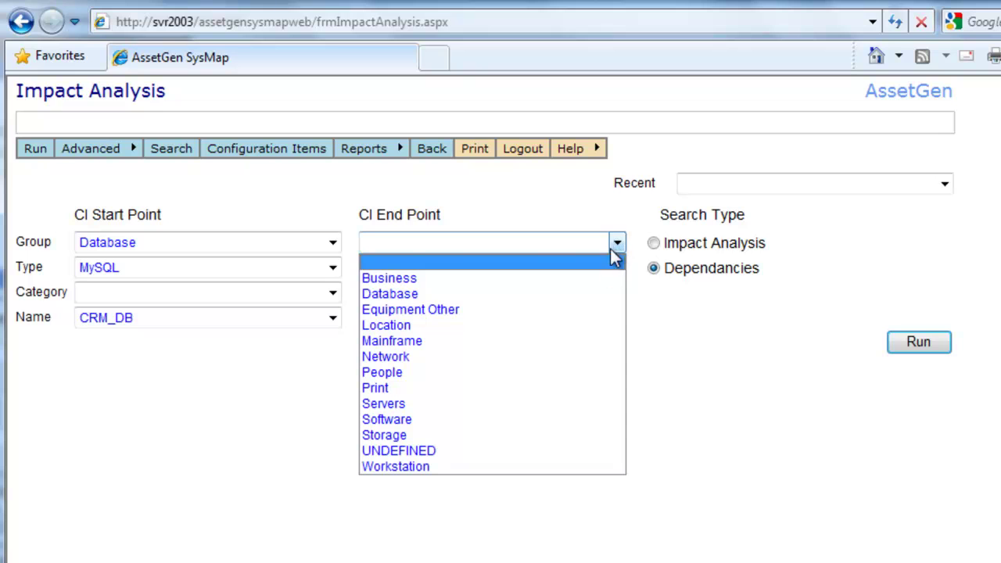
left_click(575, 406)
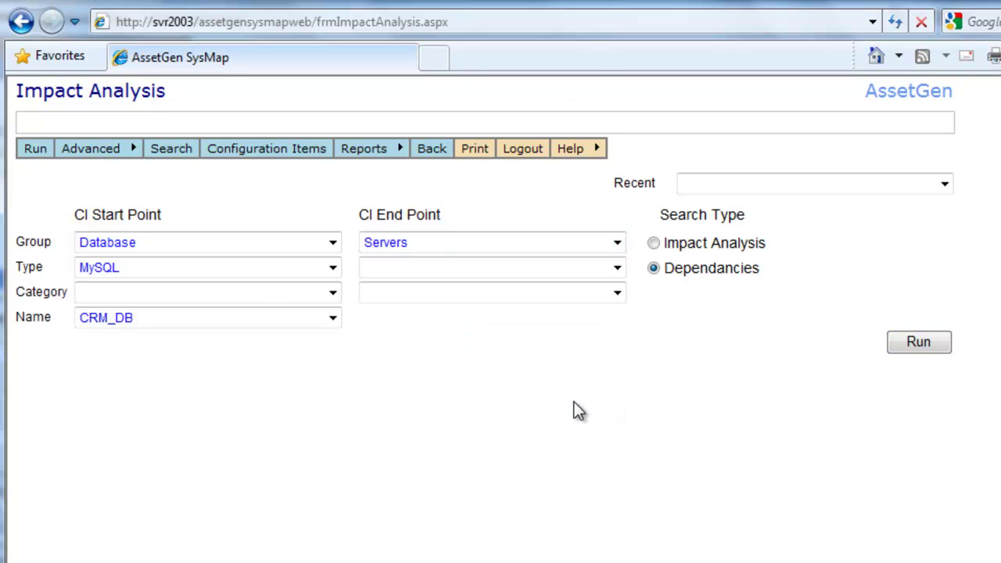
left_click(919, 345)
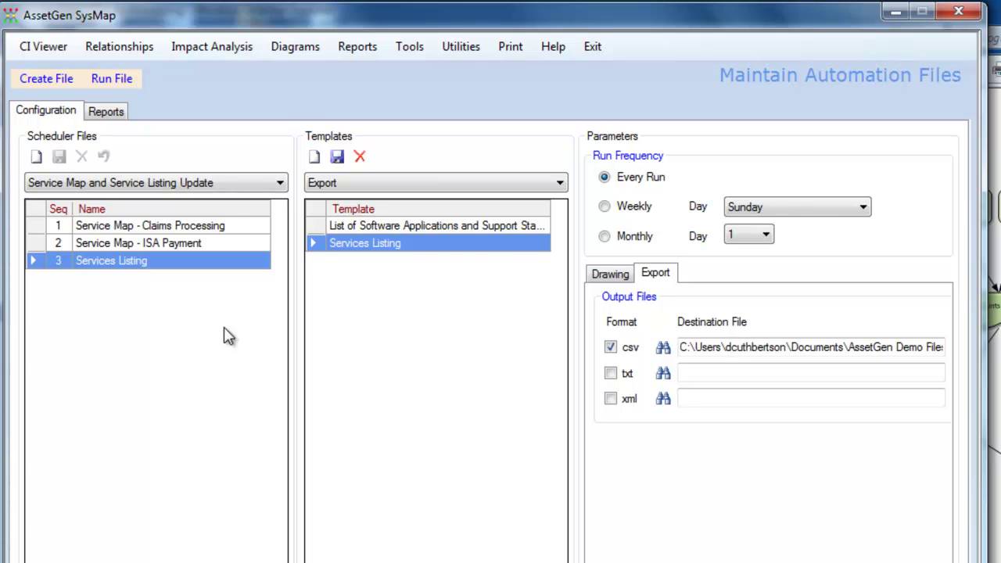
- Back in SysMap's automation files, list the Drawing templates and select CRM Application Diagram
left_click(535, 188)
left_click(530, 216)
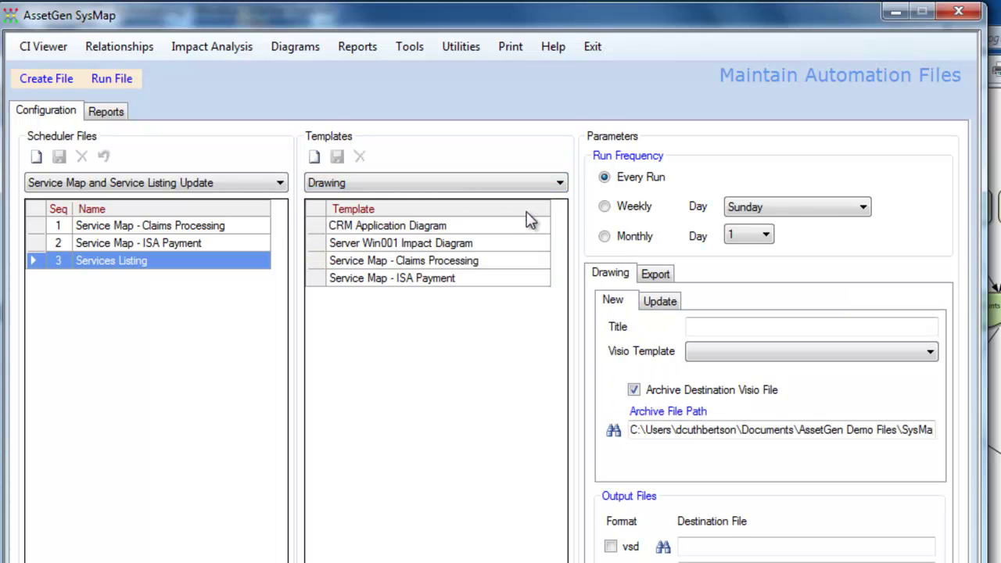
left_click(424, 224)
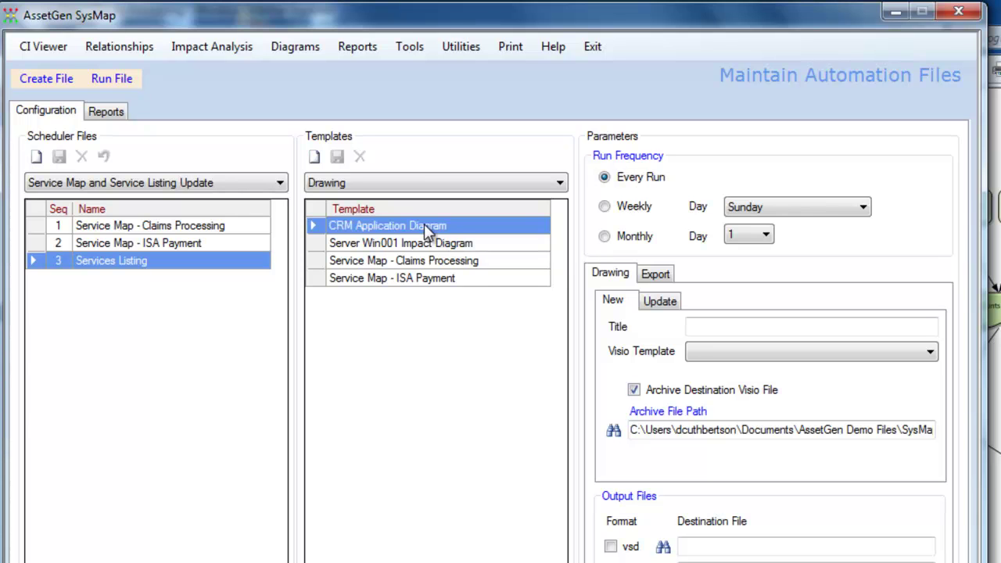